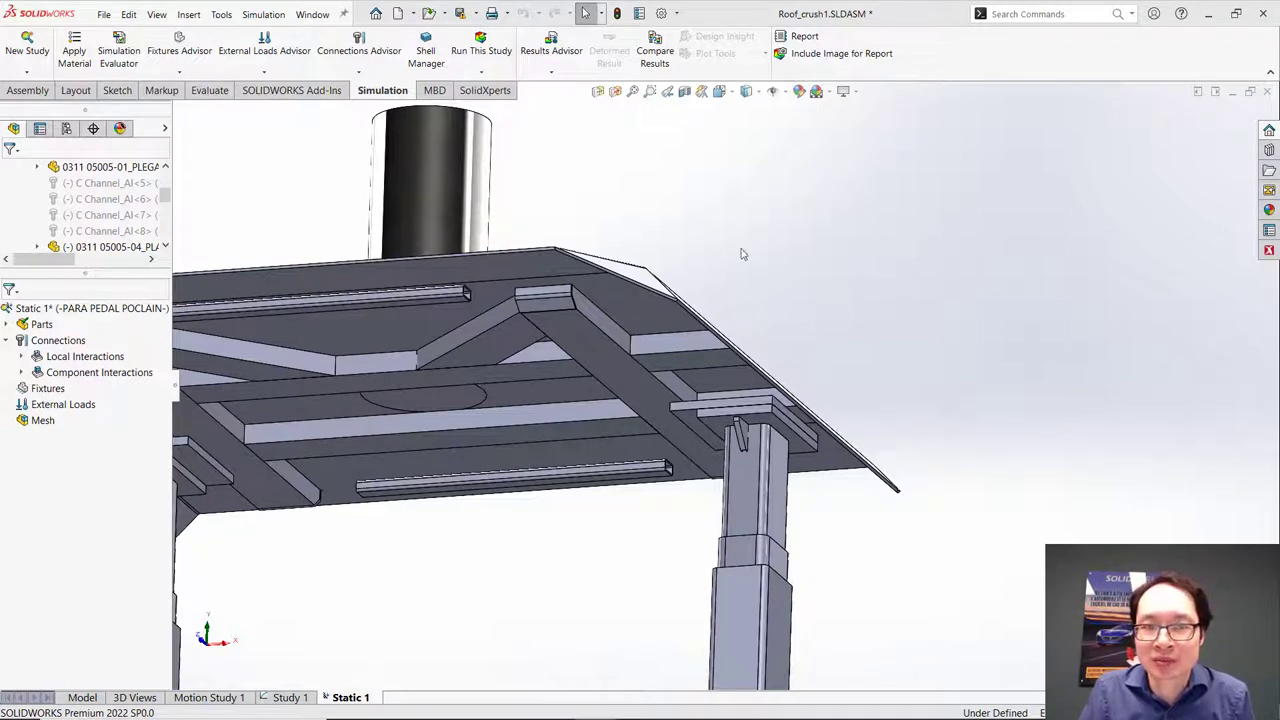
Step: Expand the Connections Advisor menu to list the available connection types for Static 1
click(350, 73)
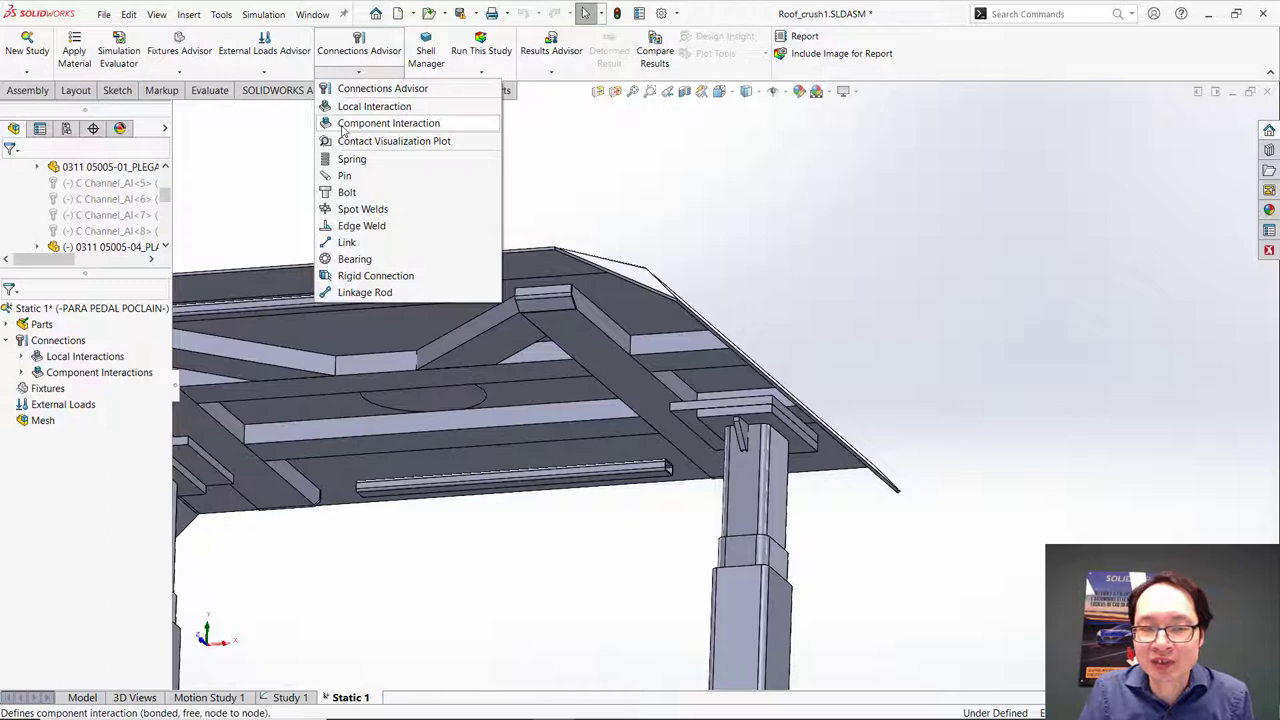
Step: Start a Bonded component interaction and turn on Global Interaction
click(343, 125)
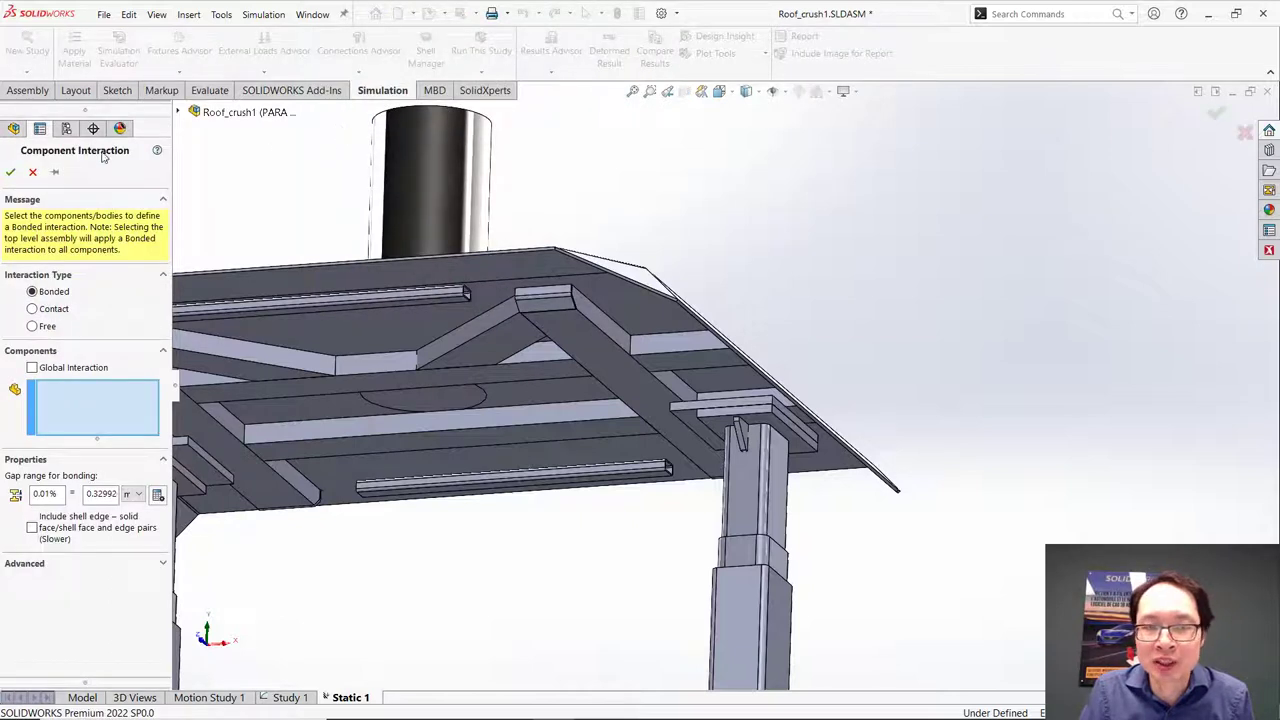
click(32, 368)
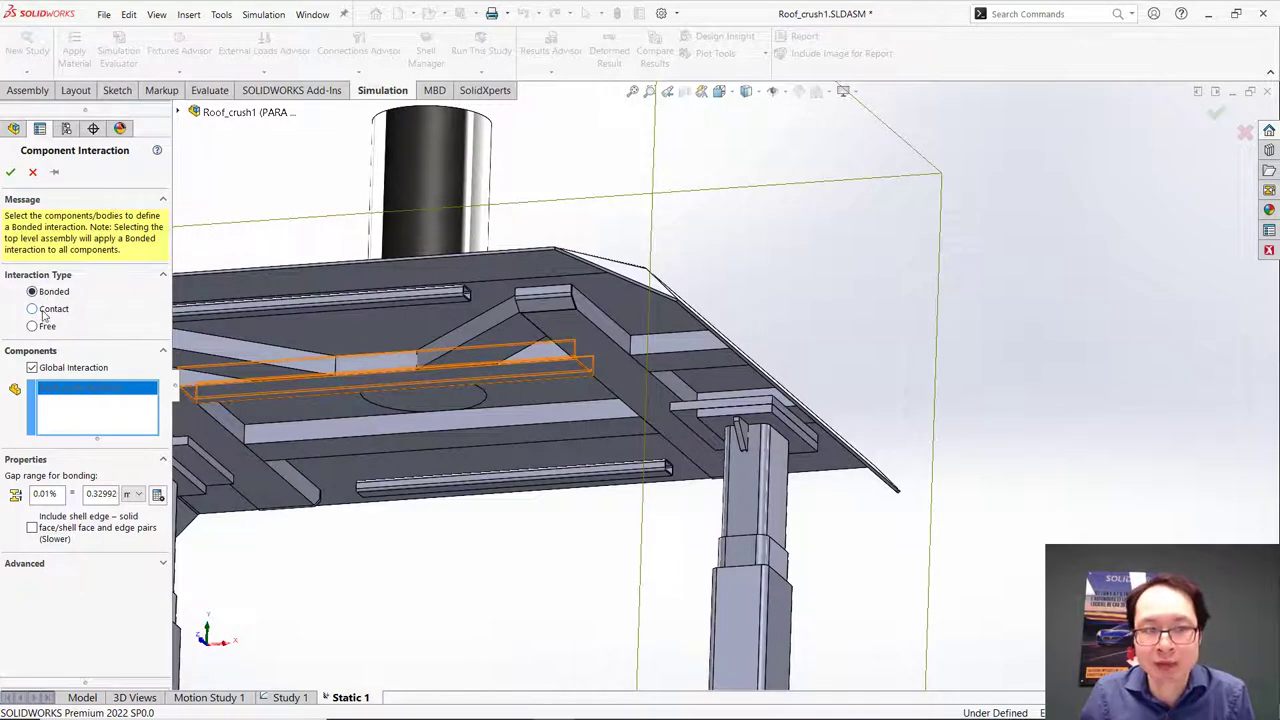
Step: With Global Interaction off, bond the column's top plate and upper square tube
click(32, 368)
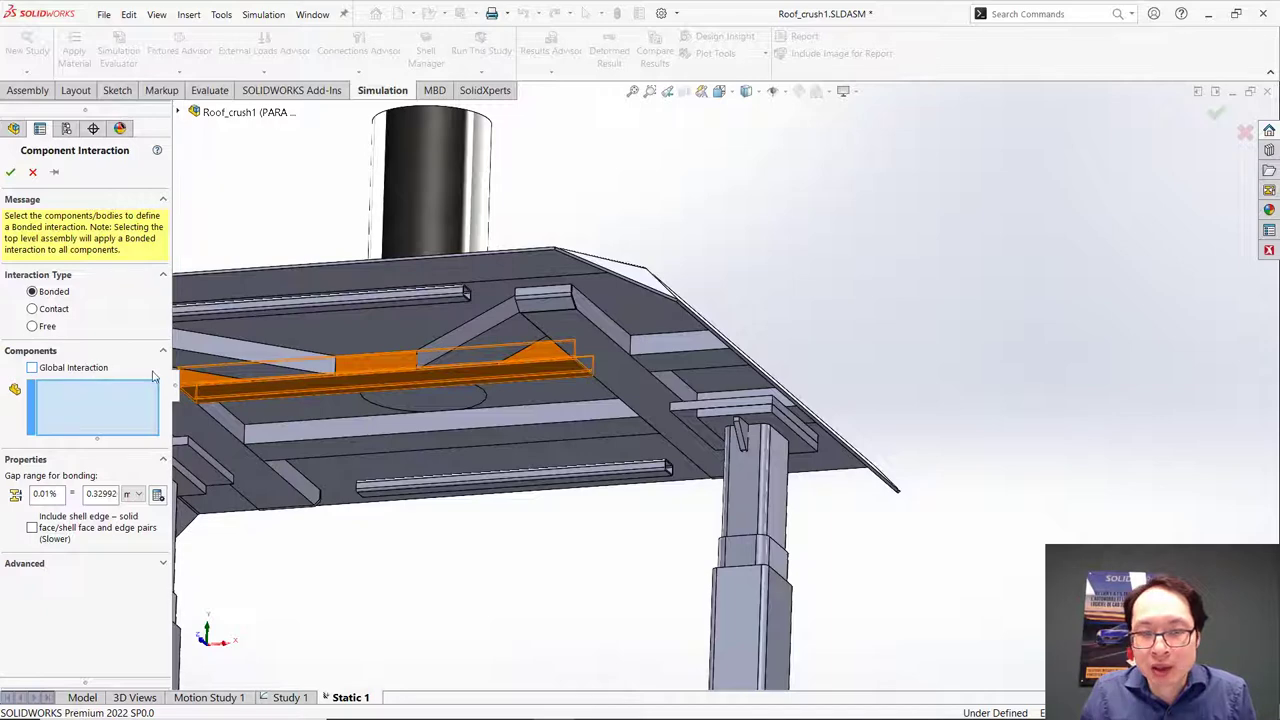
click(745, 435)
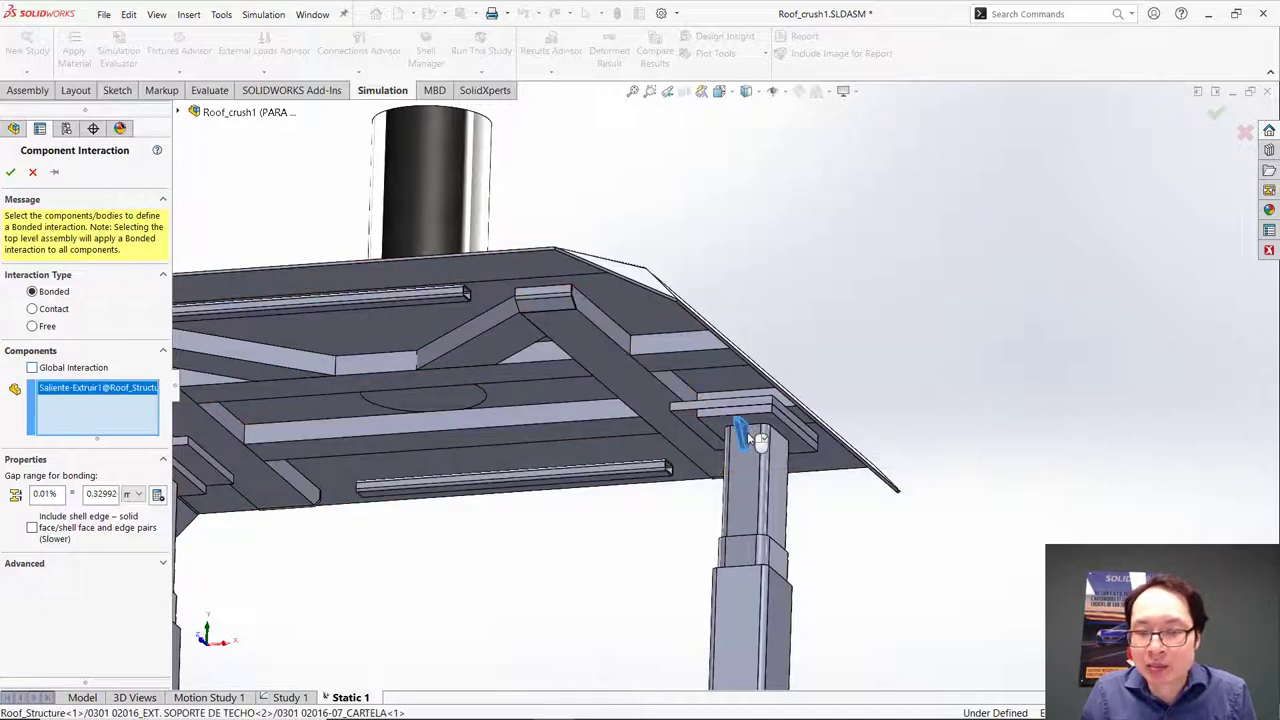
click(762, 495)
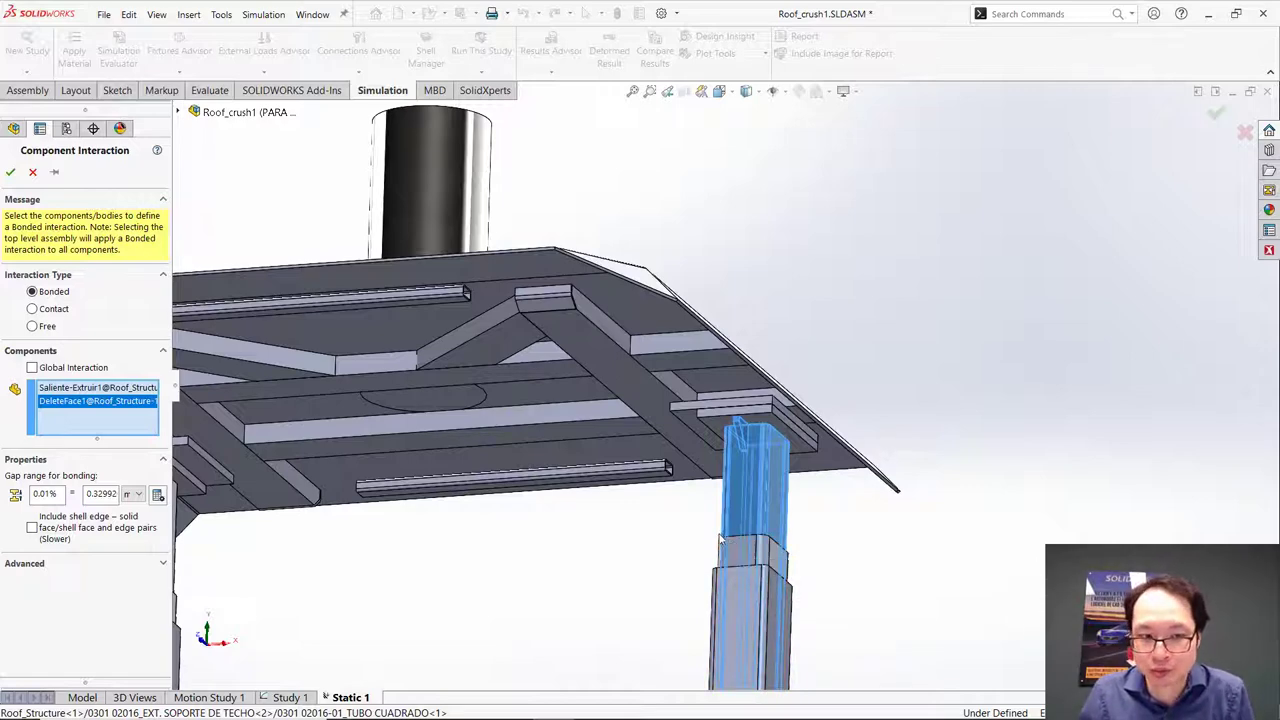
click(10, 171)
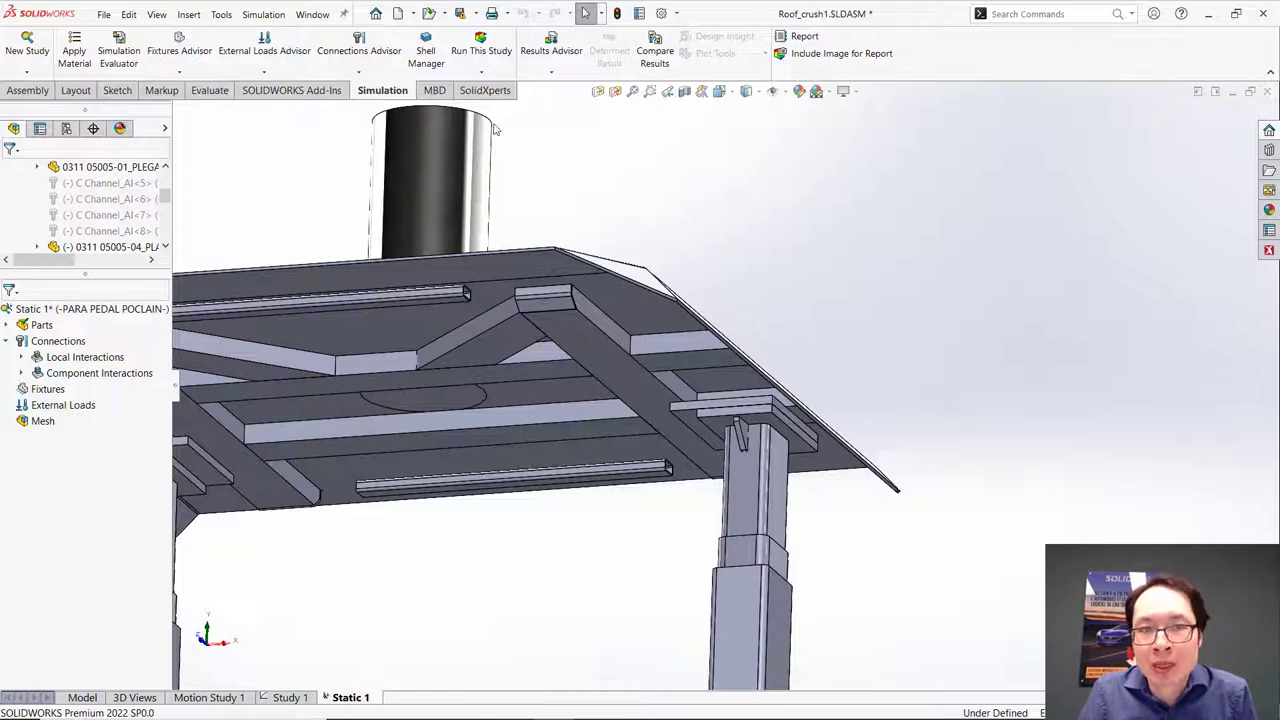
Step: Start a local interaction and select the drop weight's bottom face
click(358, 72)
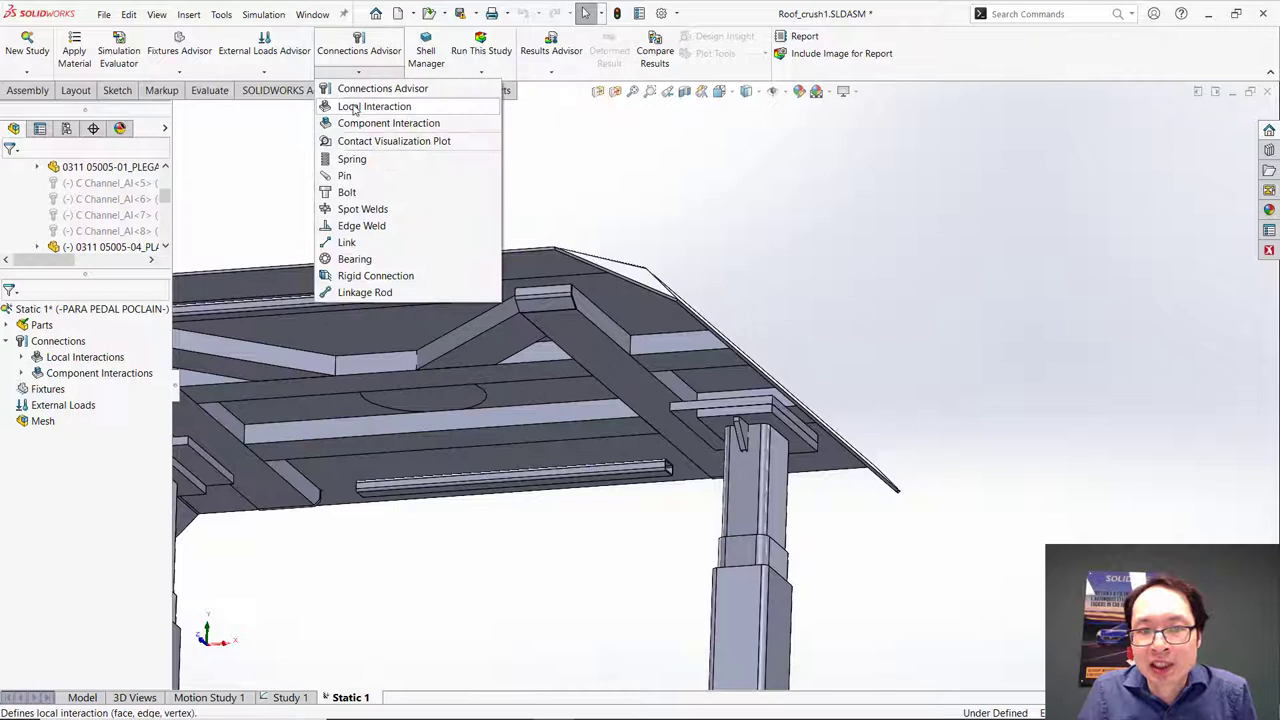
click(375, 107)
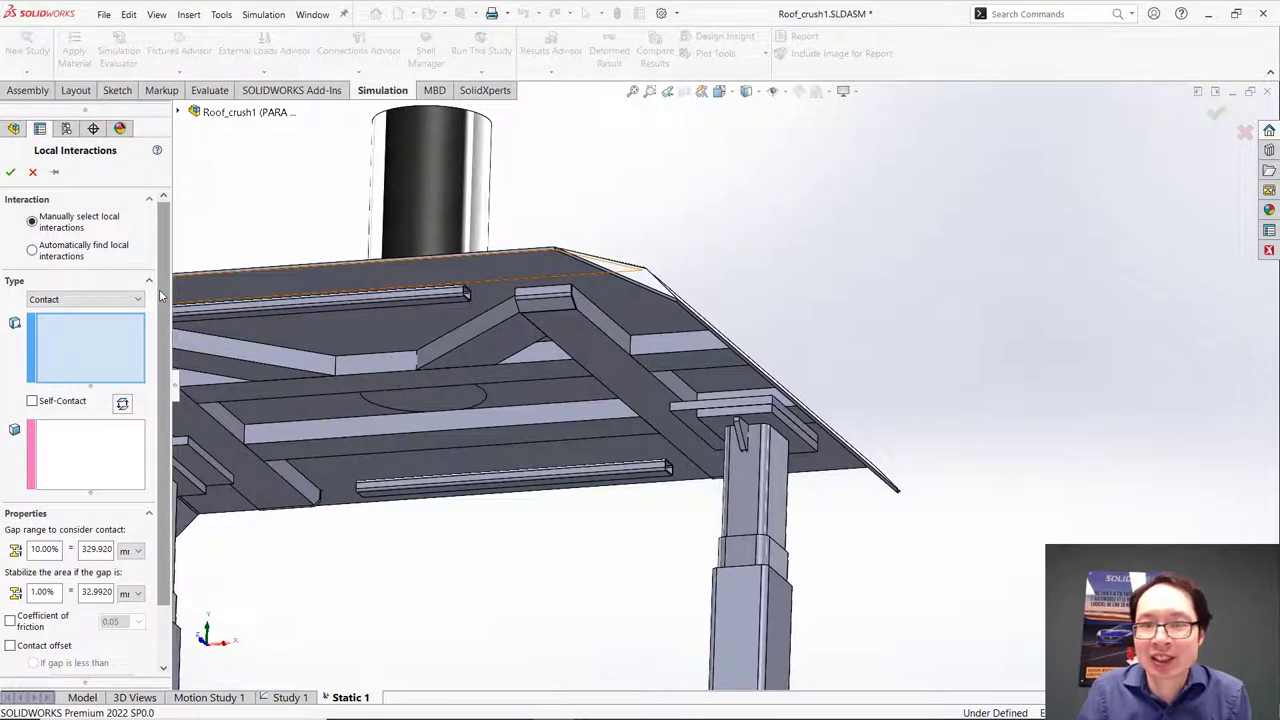
scroll(438, 243, down, 3)
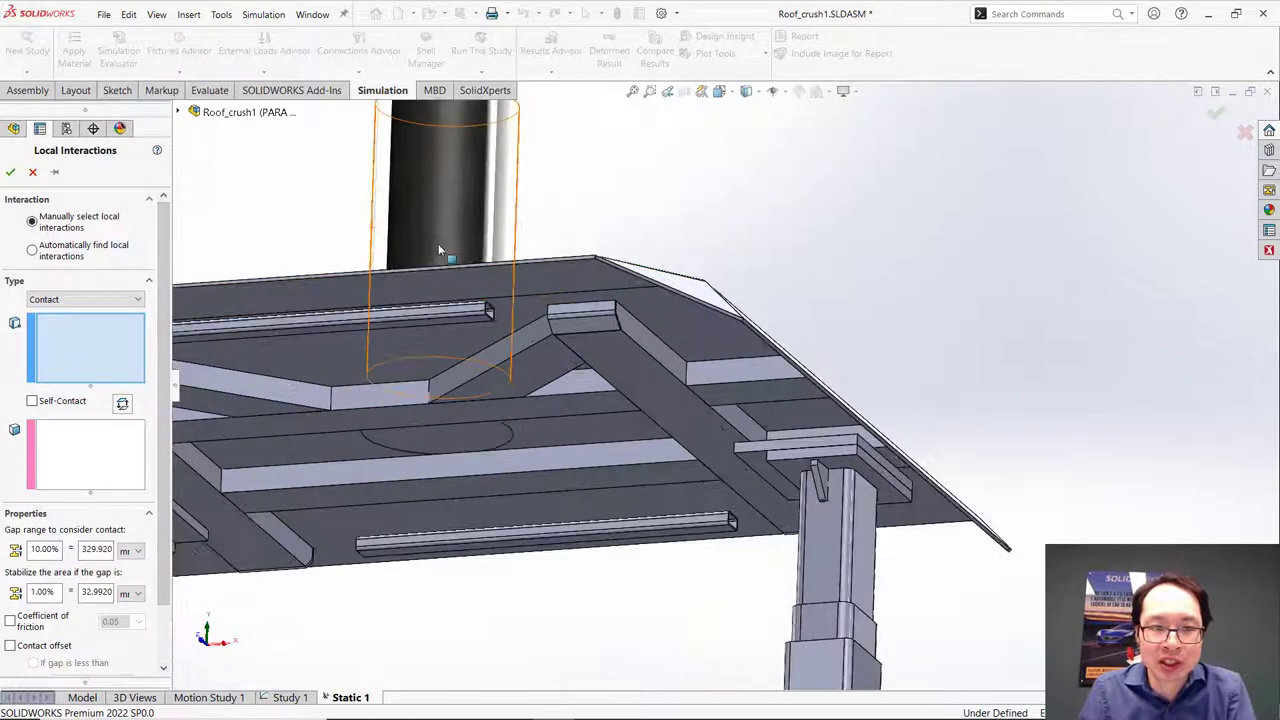
middle_drag(440, 243, 471, 423)
scroll(477, 434, down, 5)
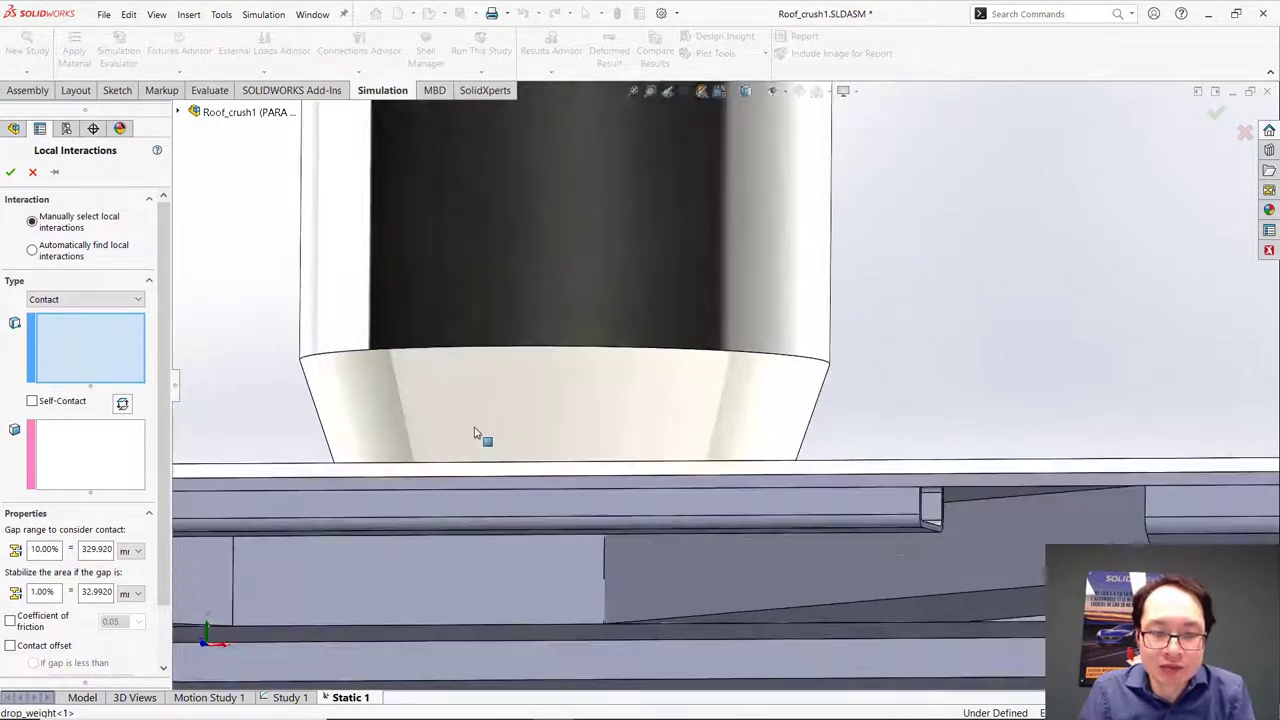
scroll(479, 430, down, 2)
scroll(566, 509, down, 4)
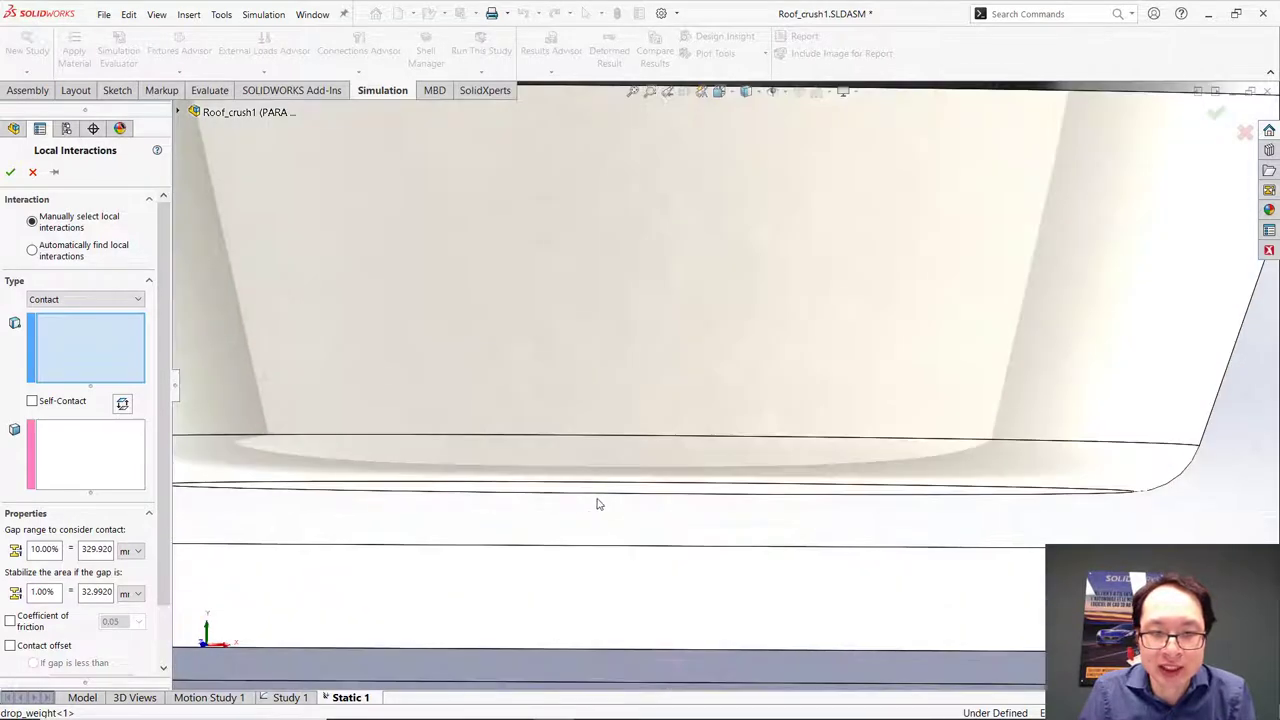
click(601, 495)
Step: Select the Roof_Structure face beneath the drop weight as the second contact face
scroll(374, 497, up, 5)
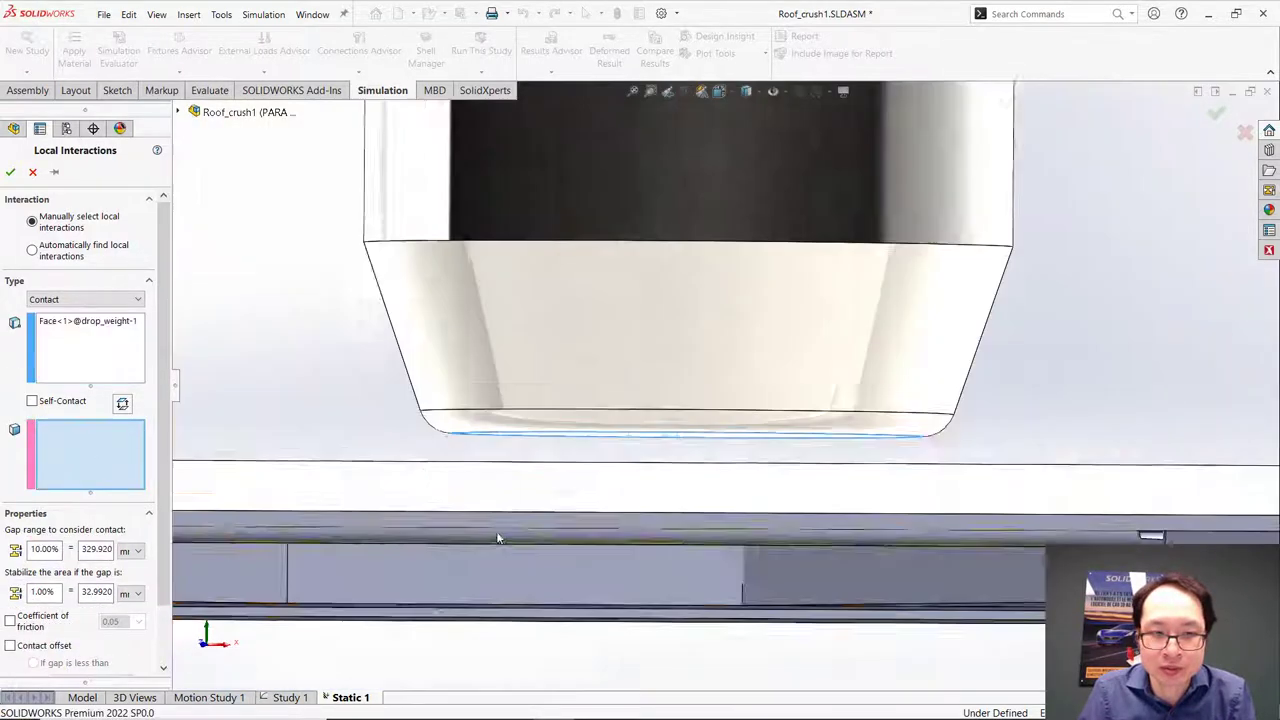
middle_drag(374, 497, 651, 360)
click(657, 337)
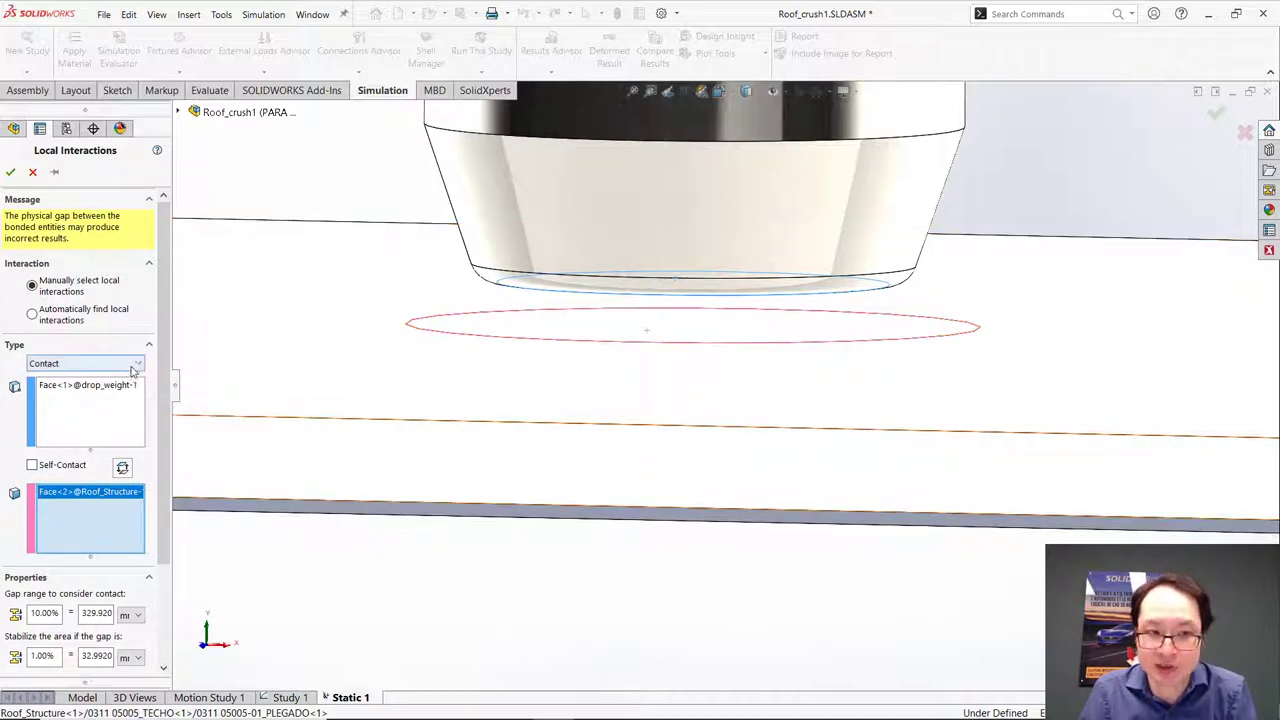
Step: Keep the local interaction as Contact, review the Advanced formulation, and accept it
click(136, 366)
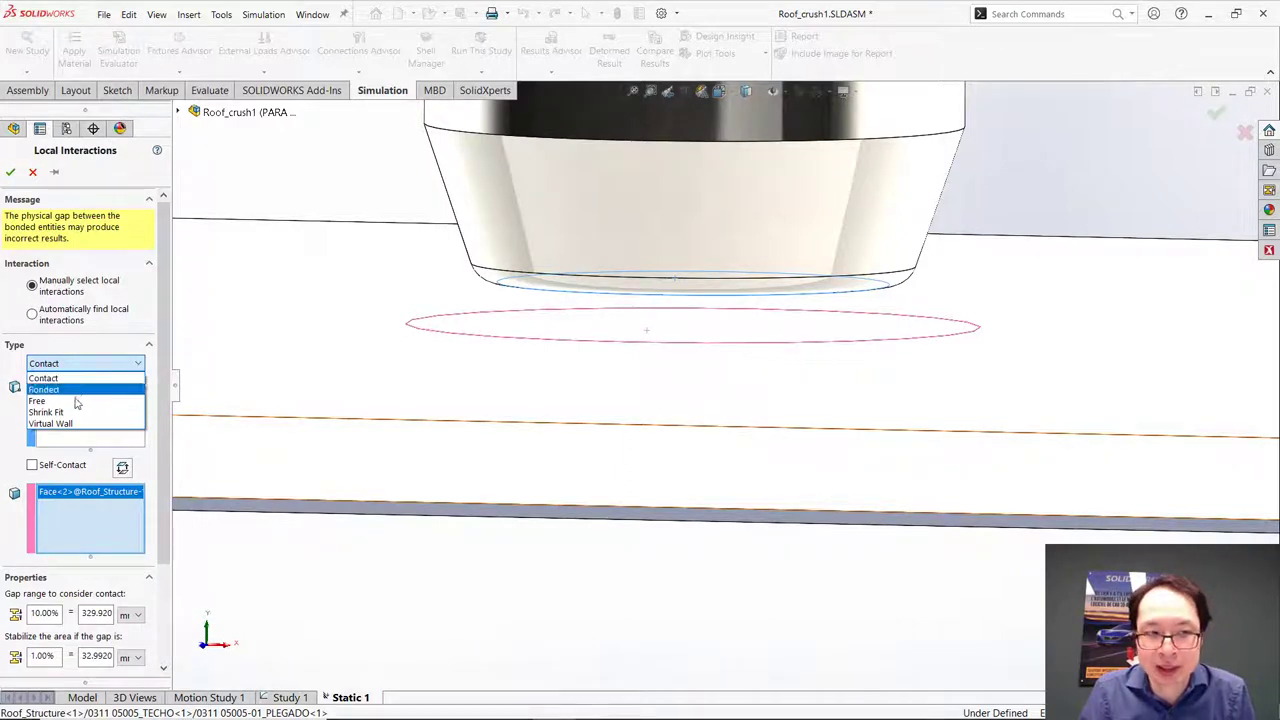
click(170, 376)
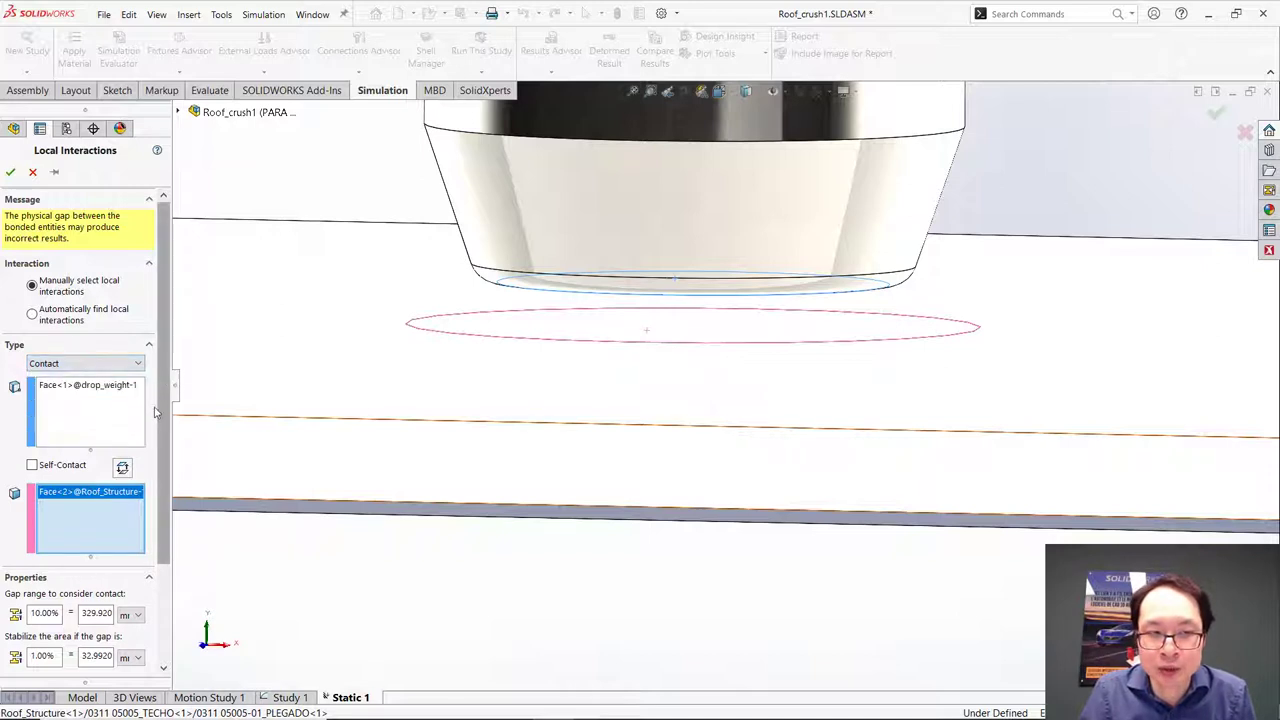
scroll(167, 451, down, 1)
scroll(167, 451, down, 3)
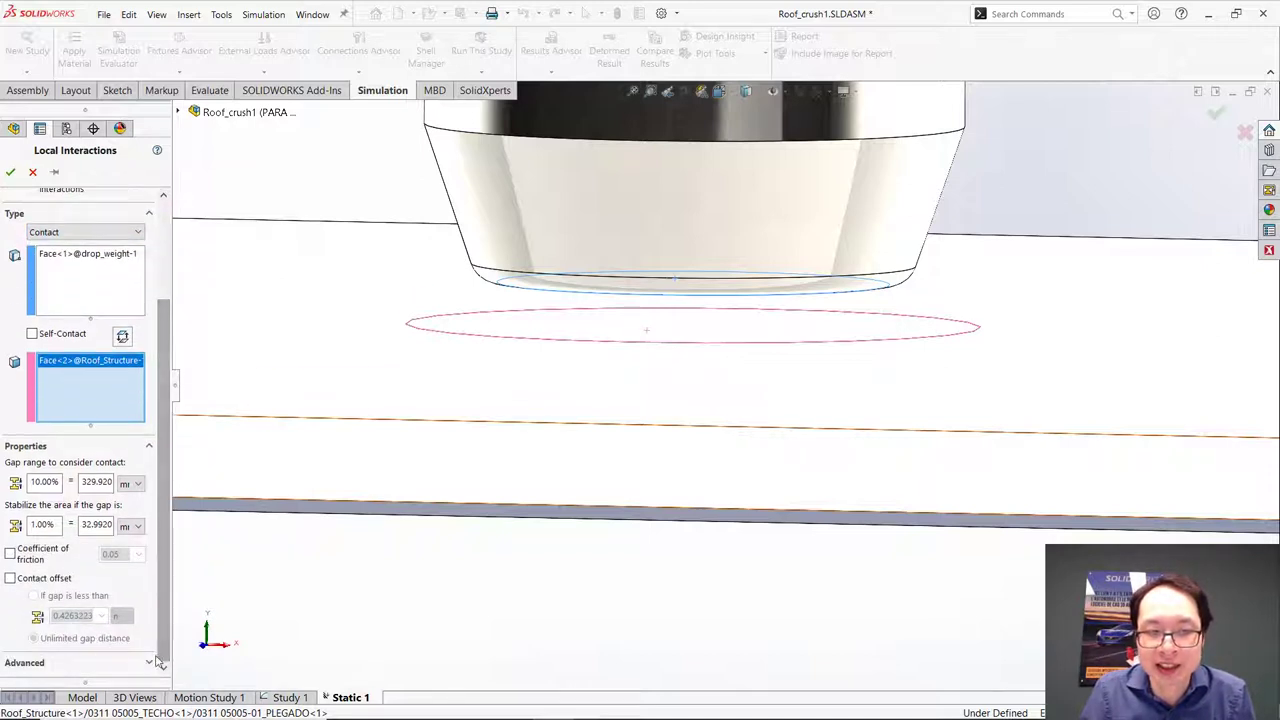
click(150, 662)
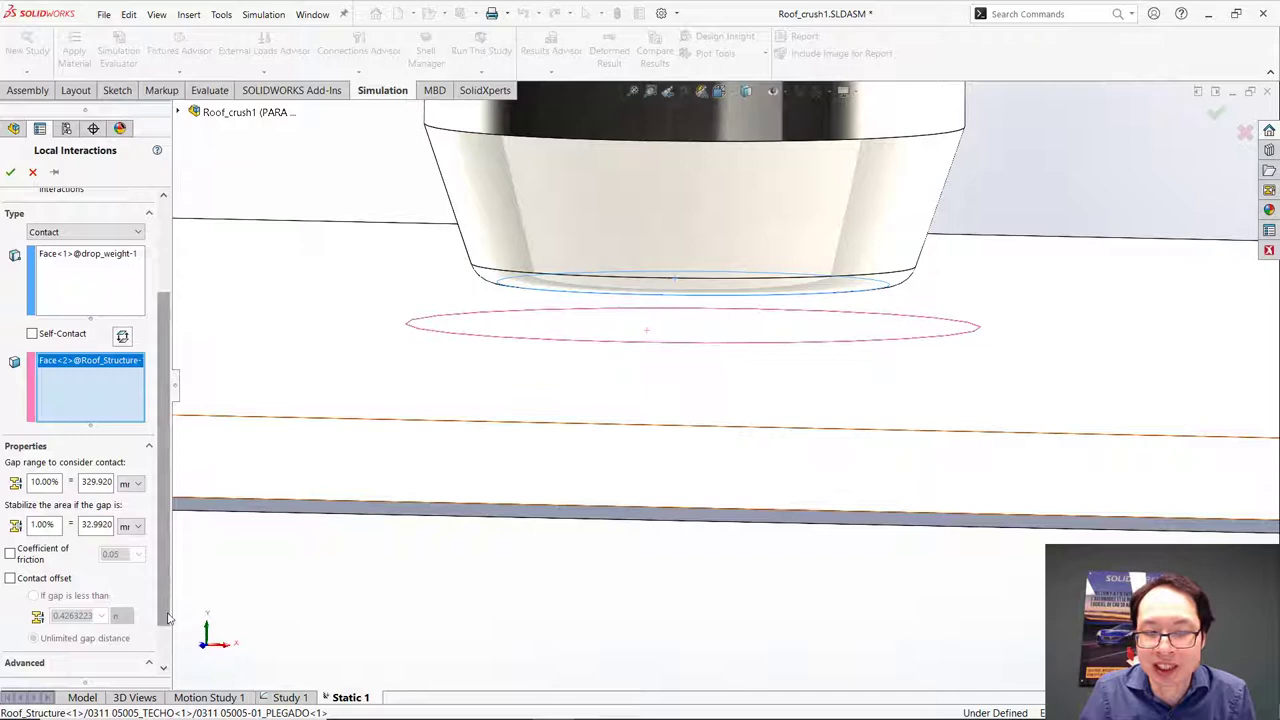
scroll(166, 666, down, 2)
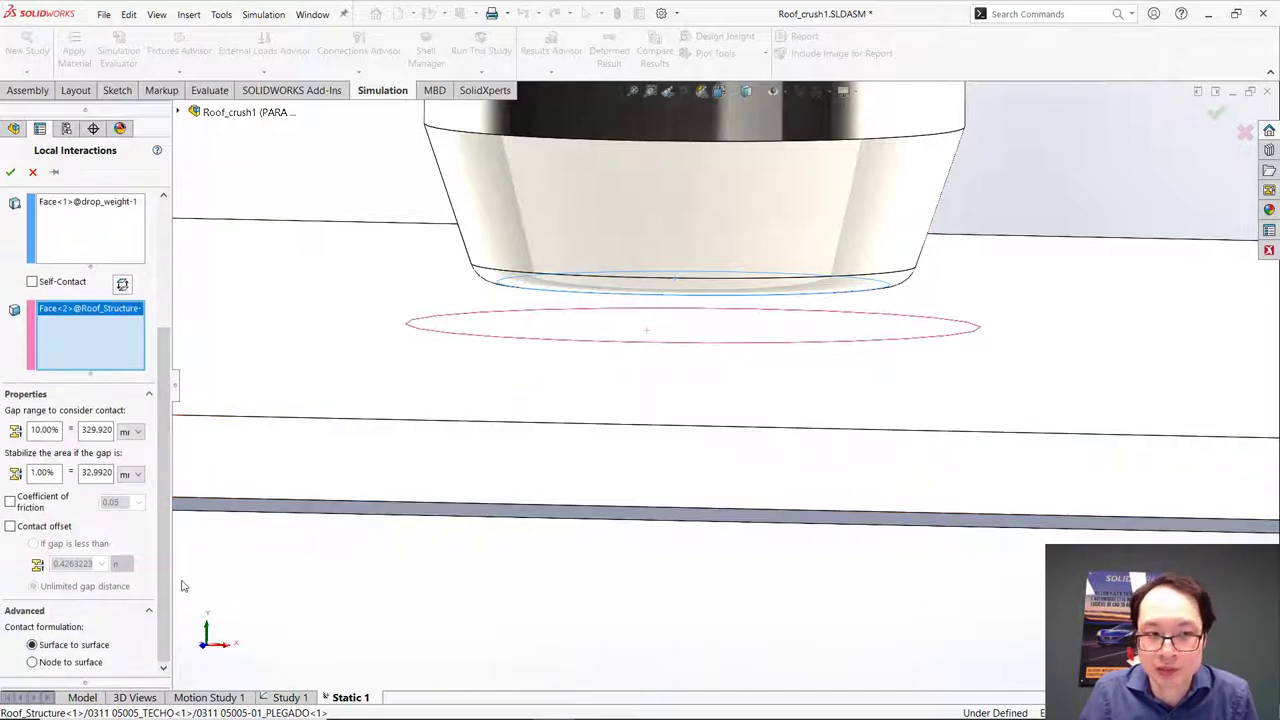
click(10, 171)
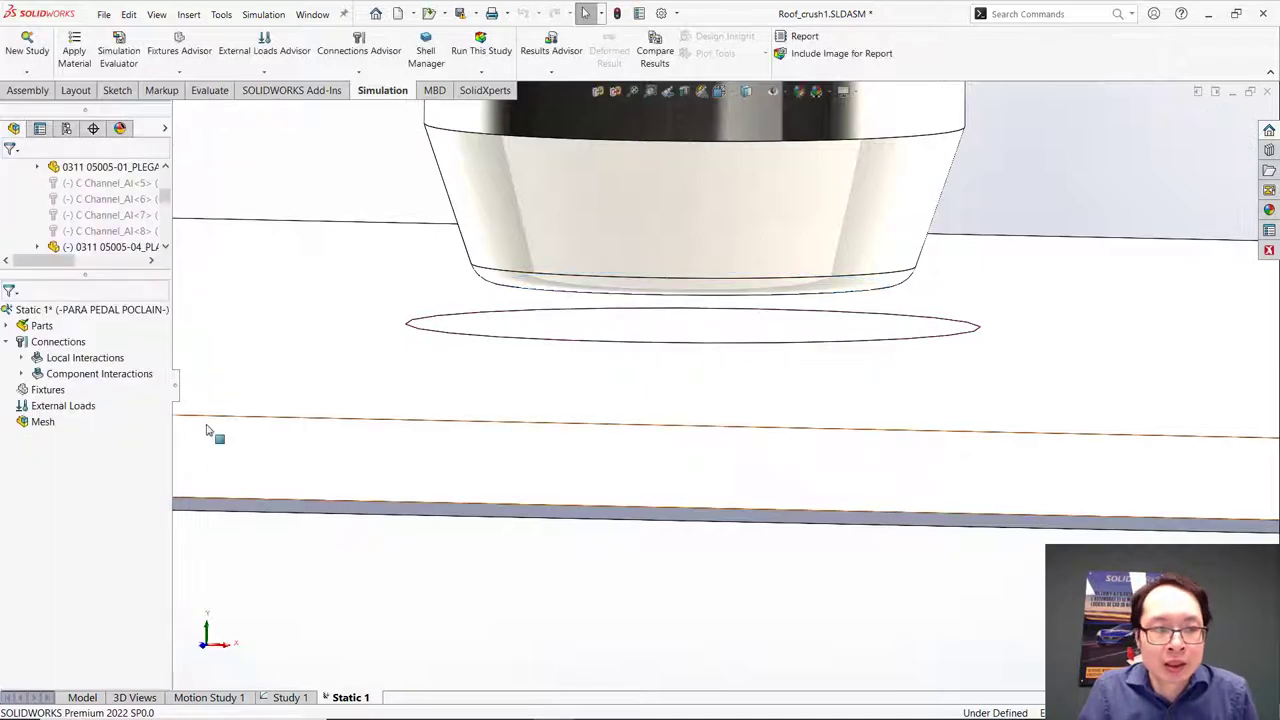
right_click(66, 345)
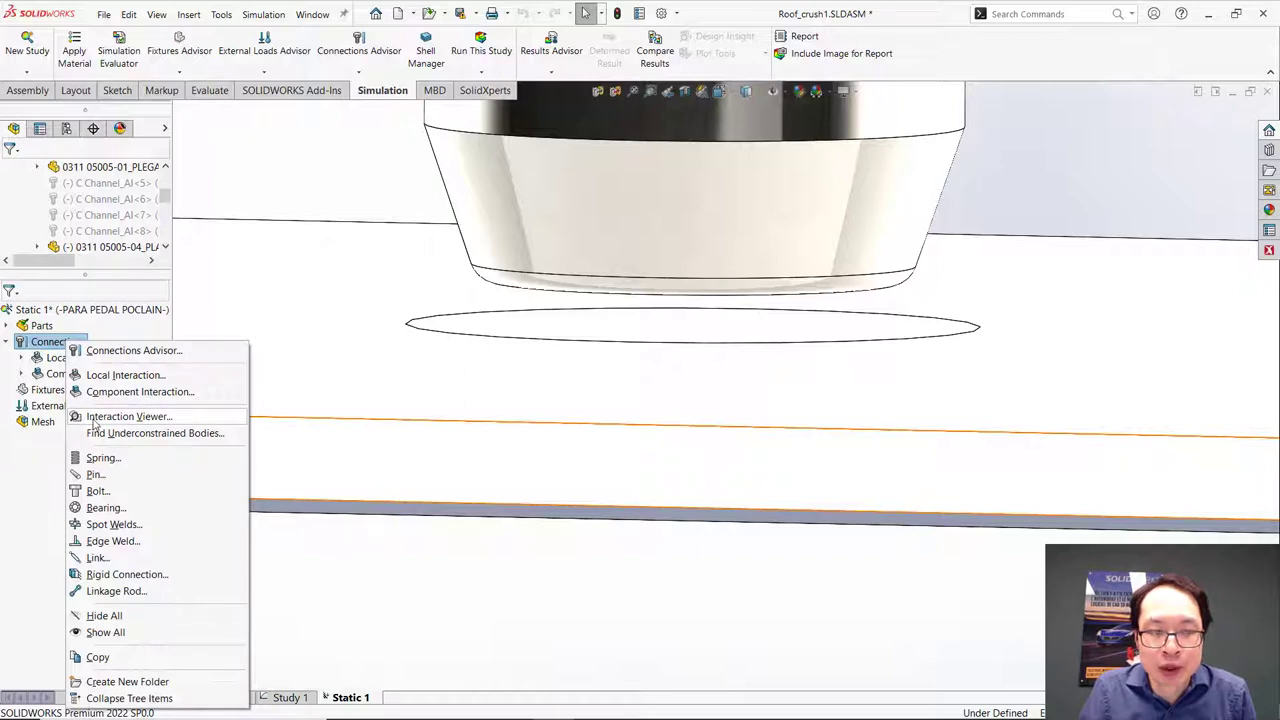
click(95, 420)
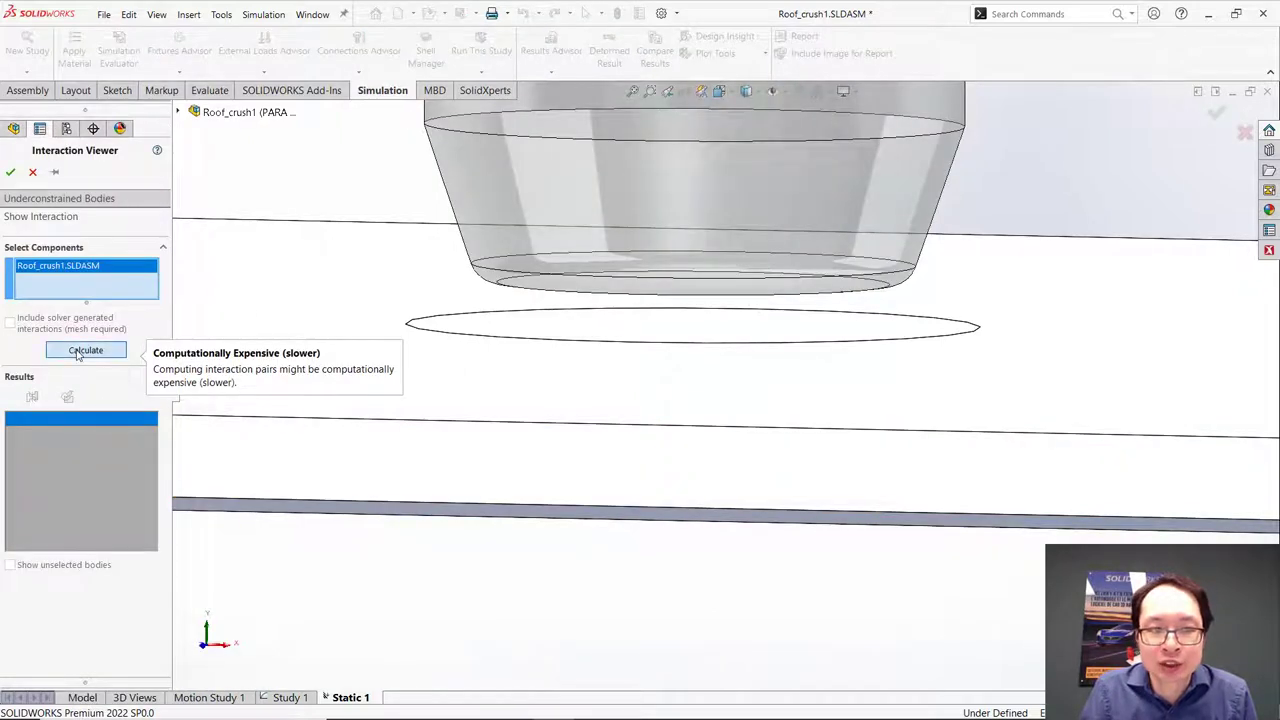
click(85, 350)
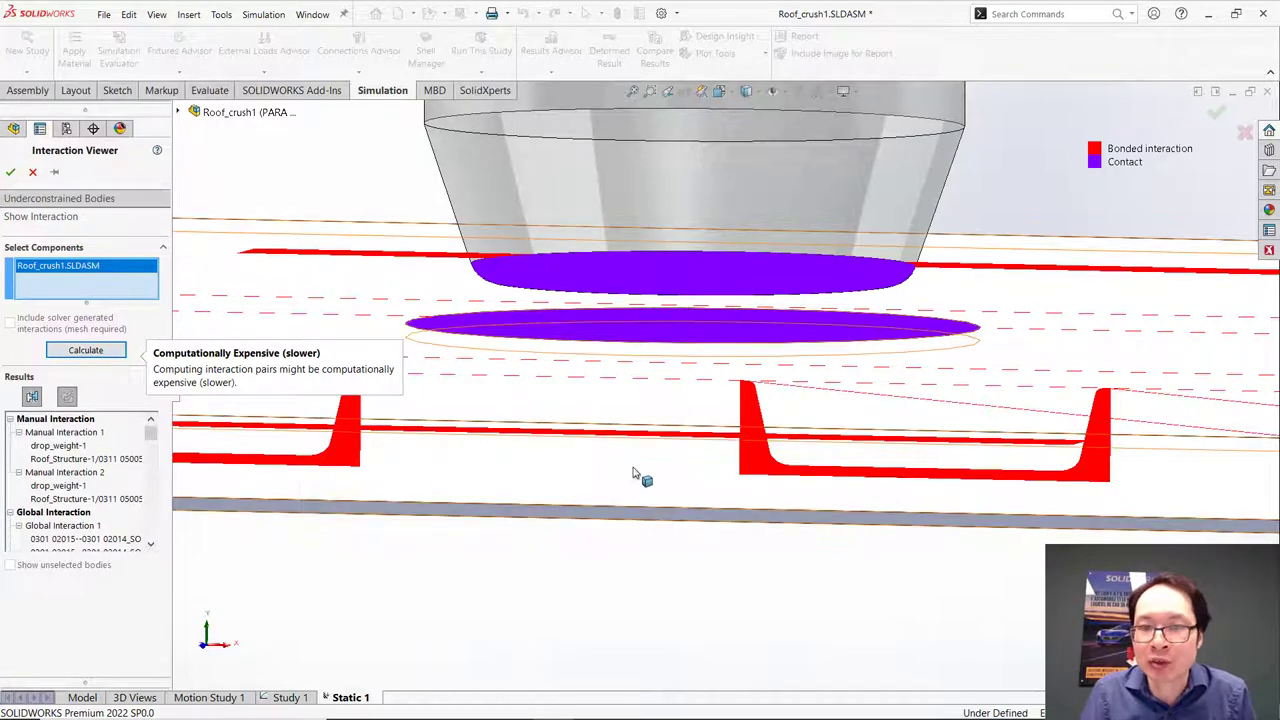
scroll(665, 455, up, 3)
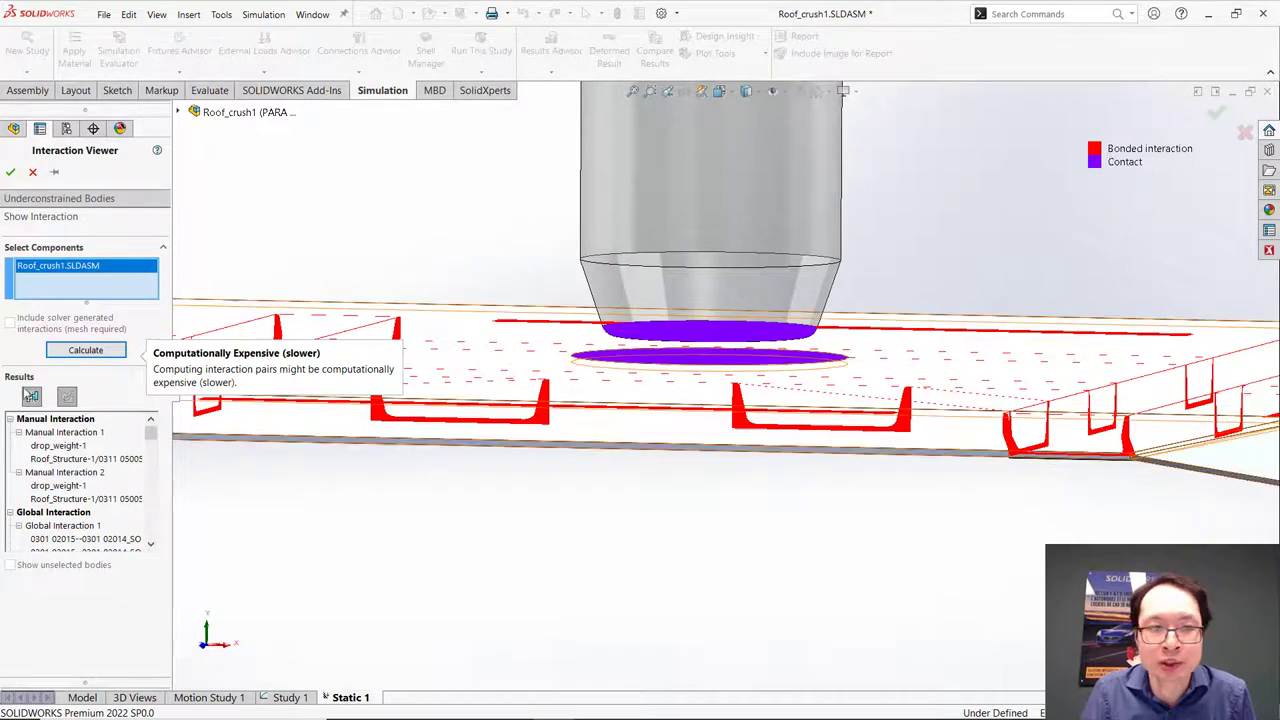
click(64, 433)
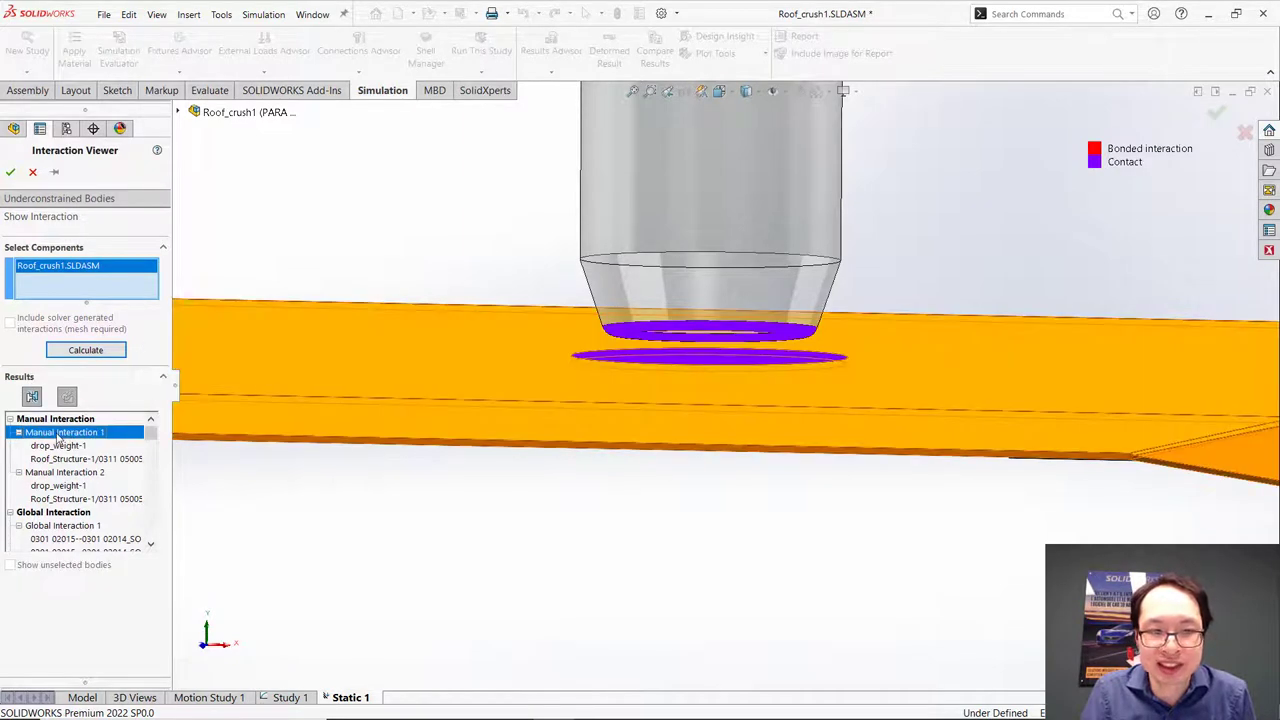
scroll(500, 549, up, 3)
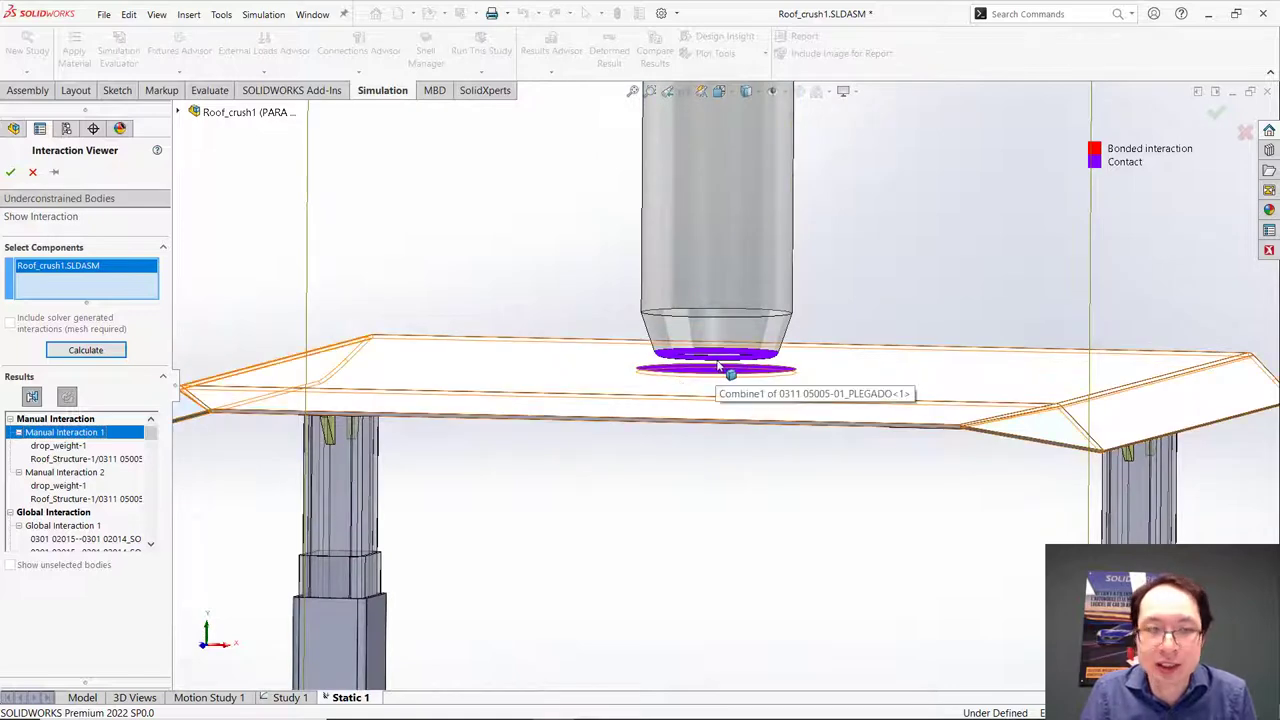
click(68, 450)
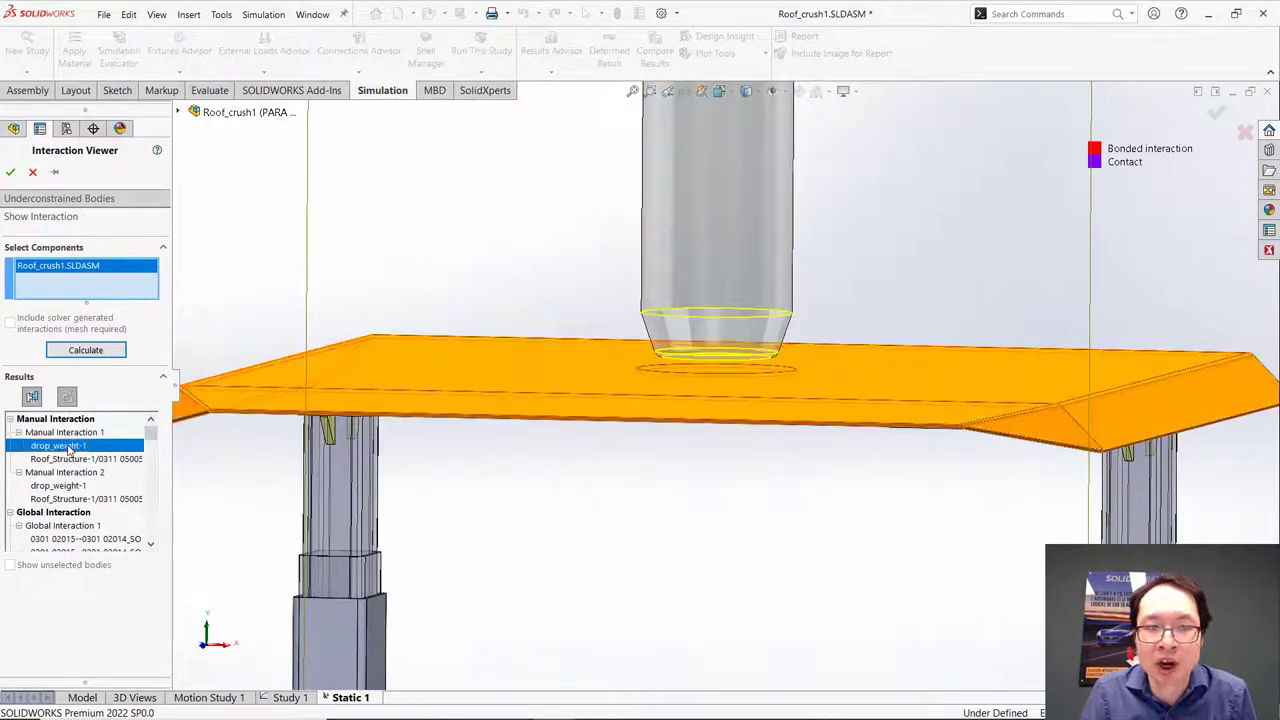
click(65, 459)
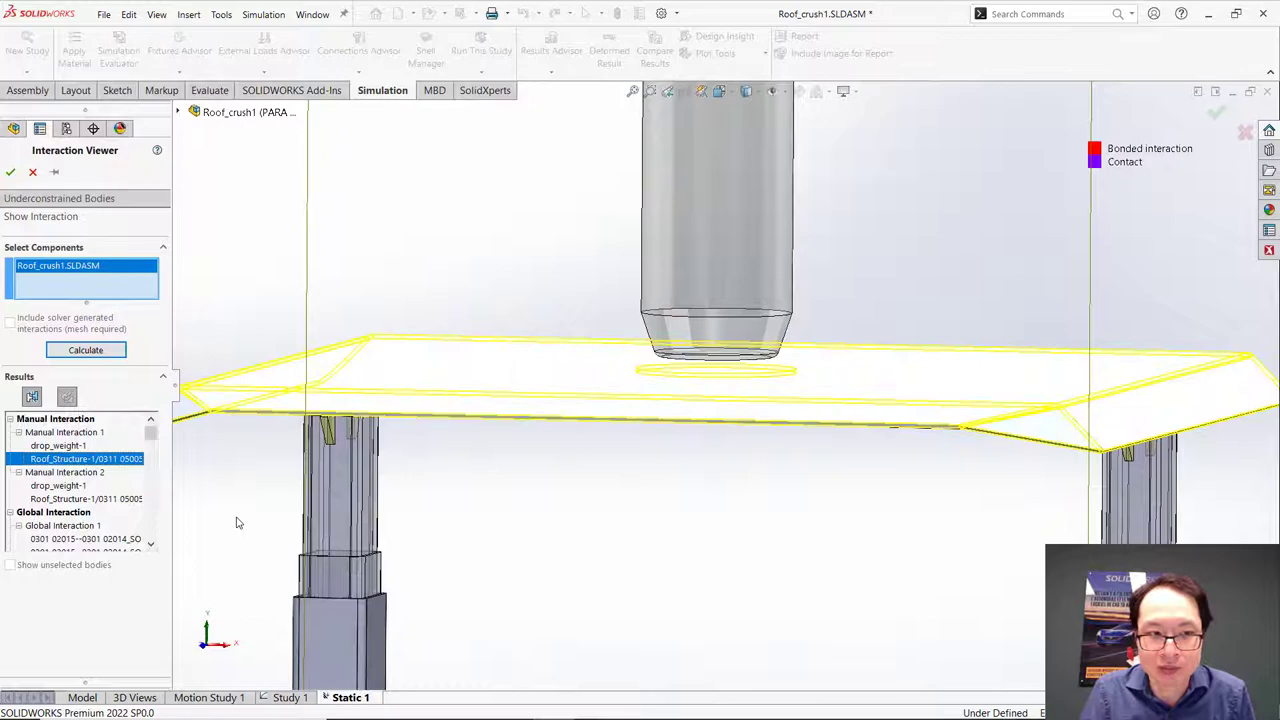
Step: Close the Interaction Viewer and open the 'Automatic Bonding Between Touching Entities' help article
click(32, 172)
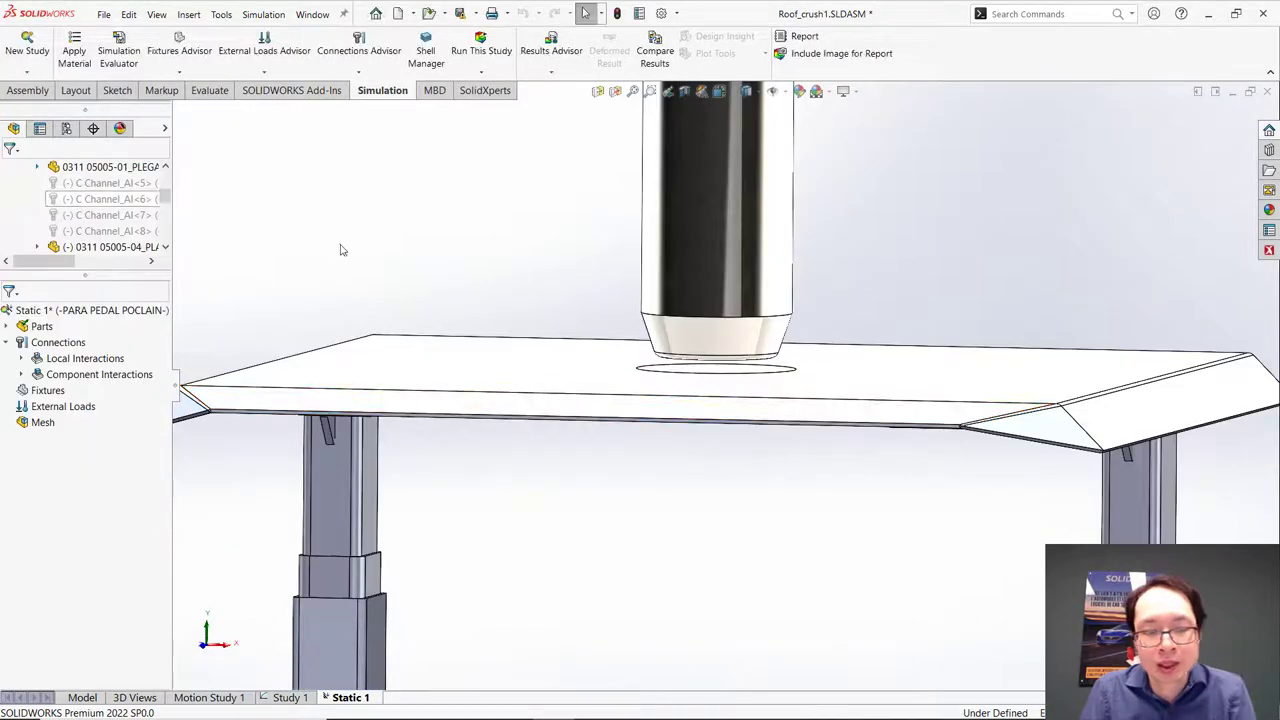
key(alt+Tab)
key(alt+Tab)
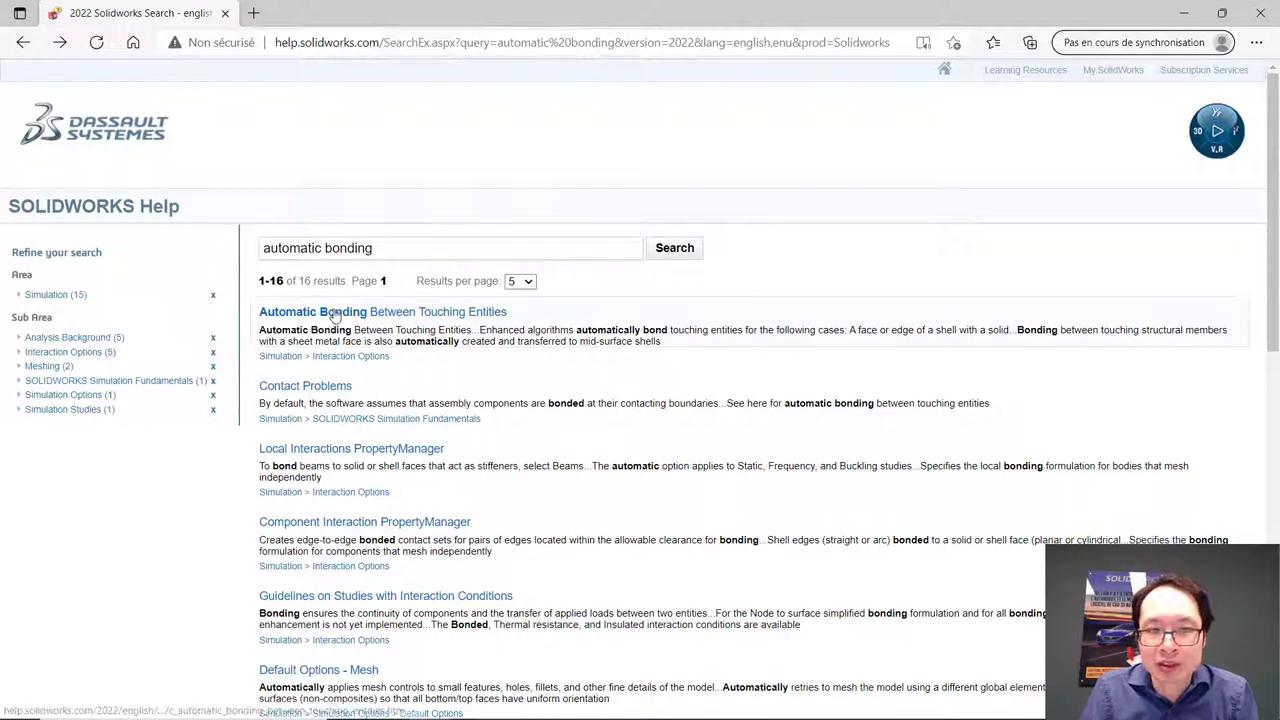
click(332, 311)
Step: Scroll the article down to the sheet metal and solid face mesh illustrations
scroll(530, 350, down, 1)
scroll(535, 380, down, 4)
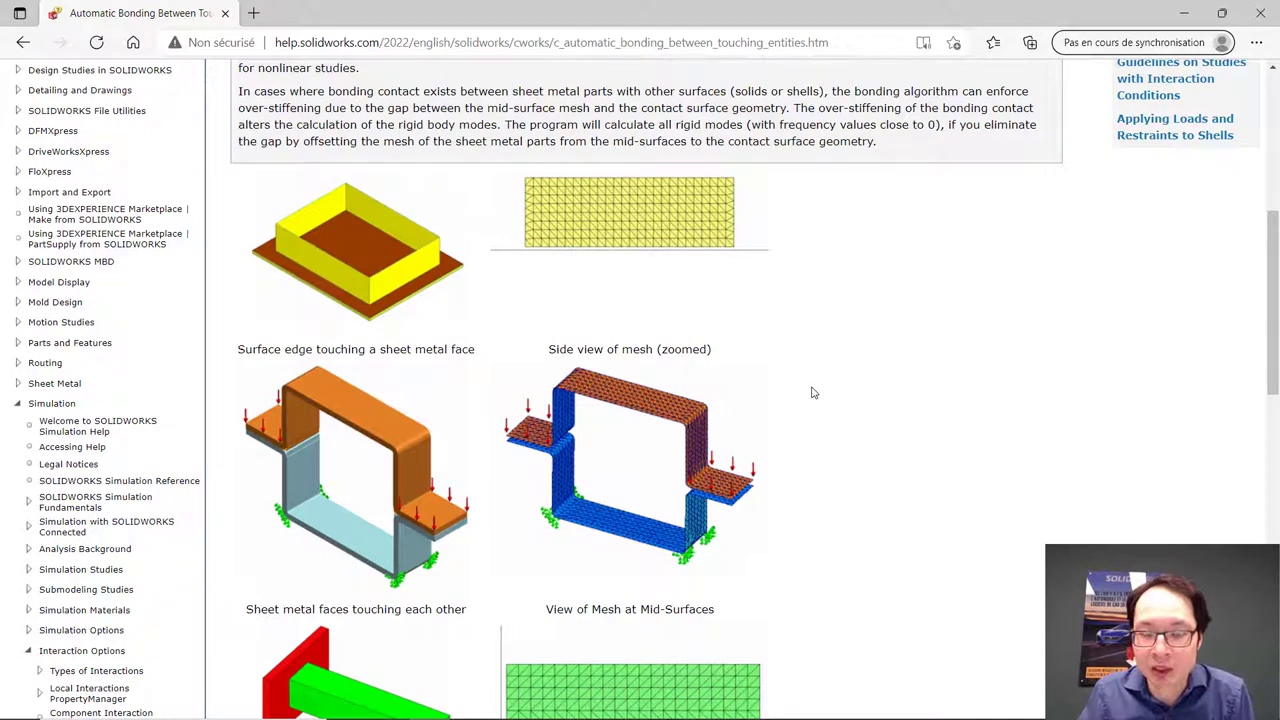
scroll(813, 393, down, 2)
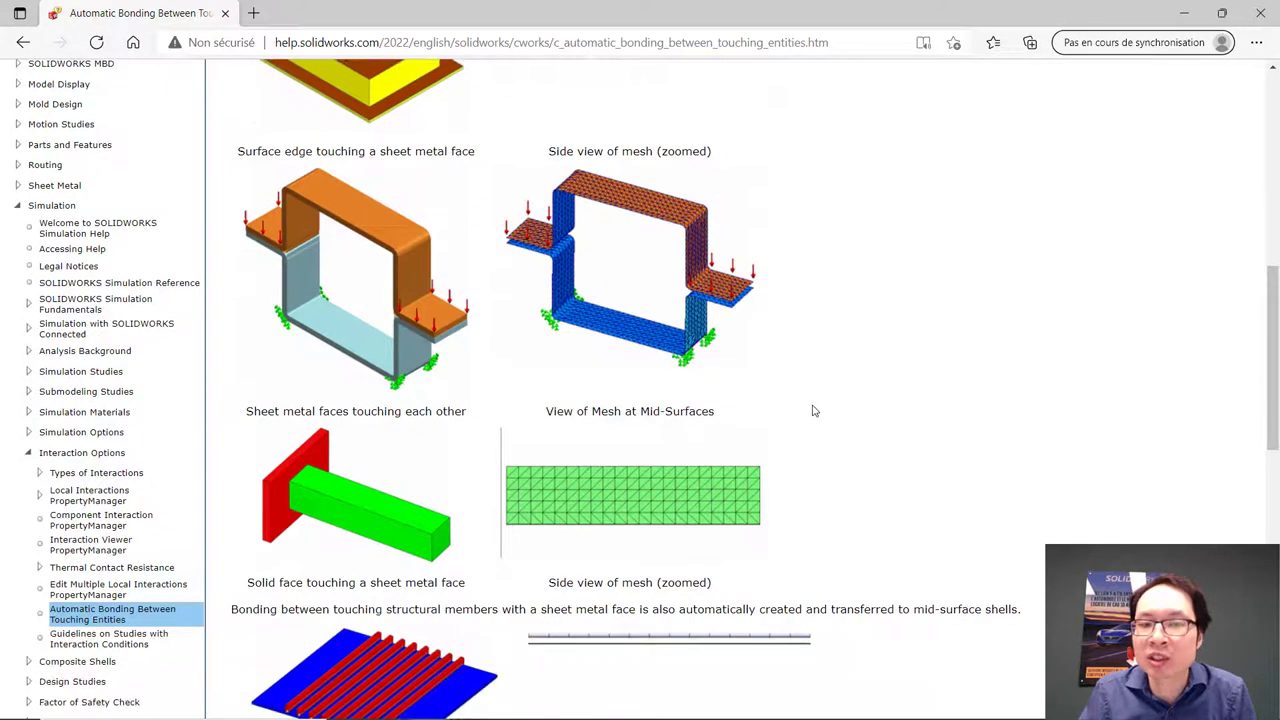